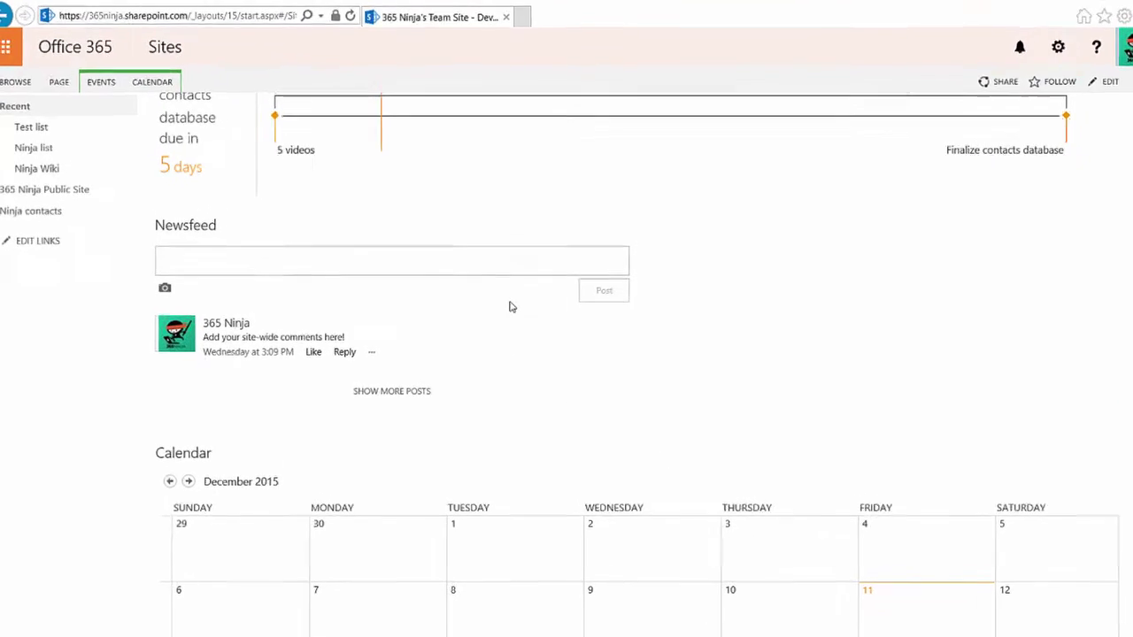
left_click(510, 265)
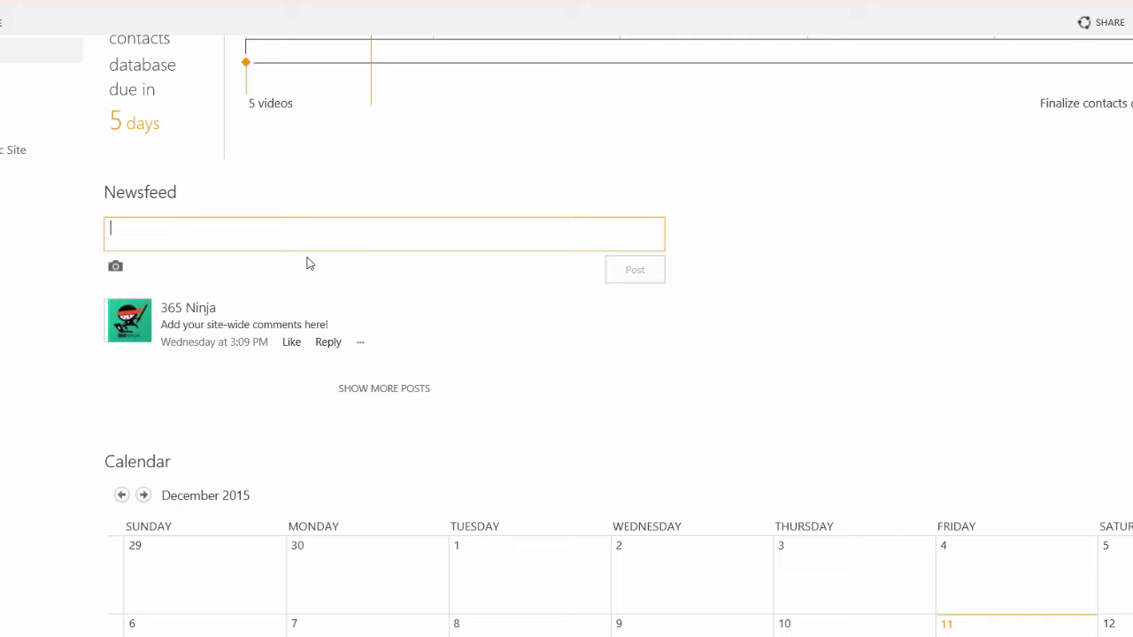
type("<https://outlook.office.com>")
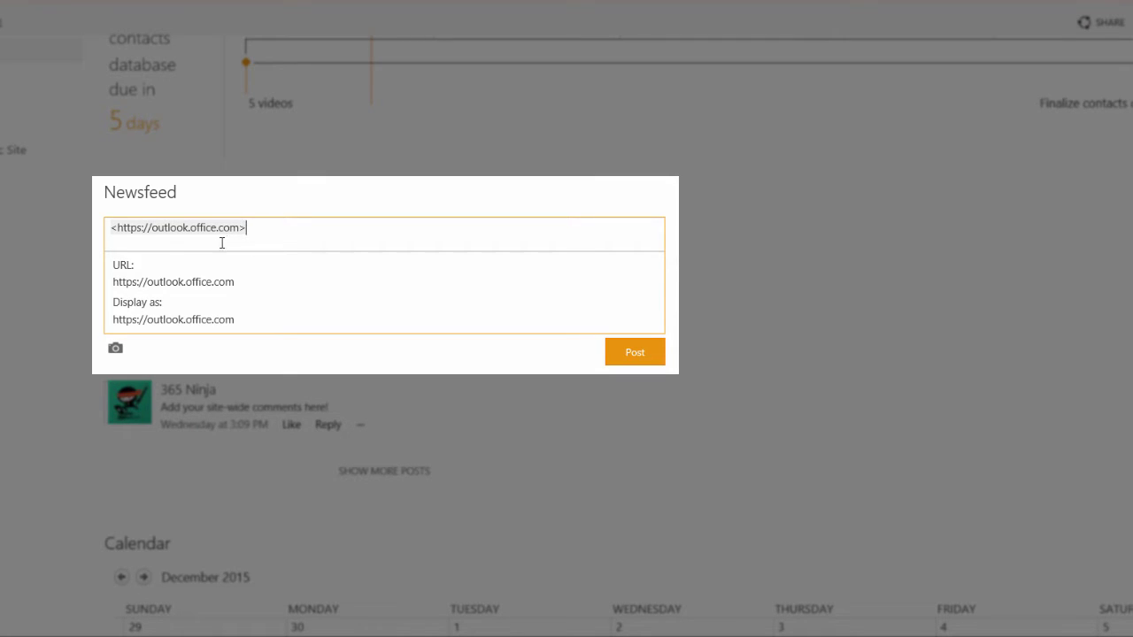
left_click(259, 320)
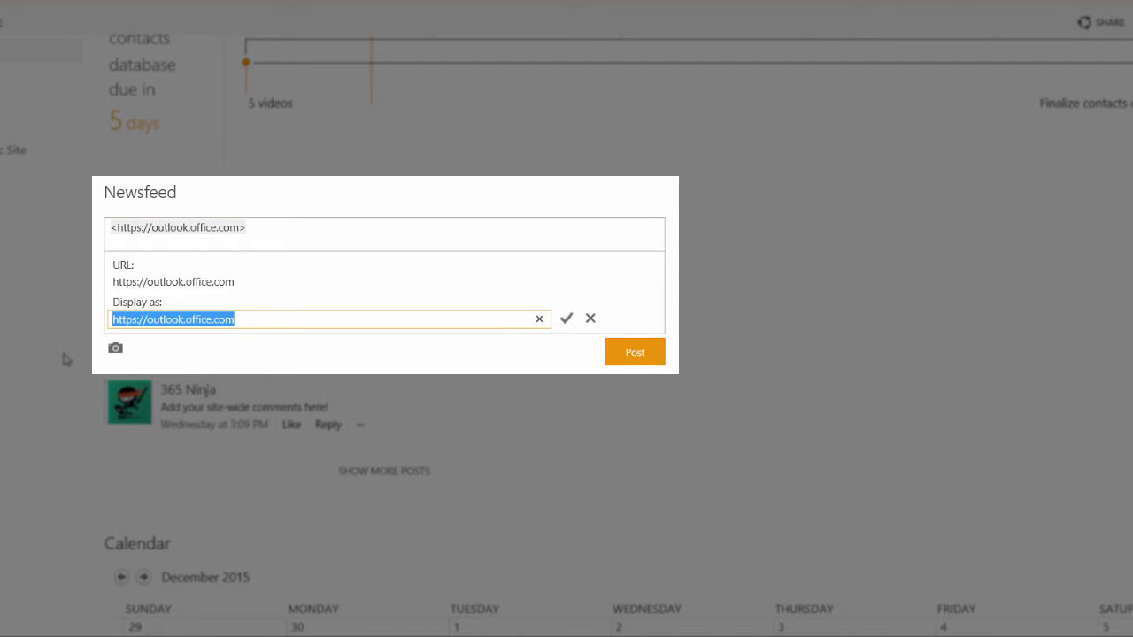
type("Sign in")
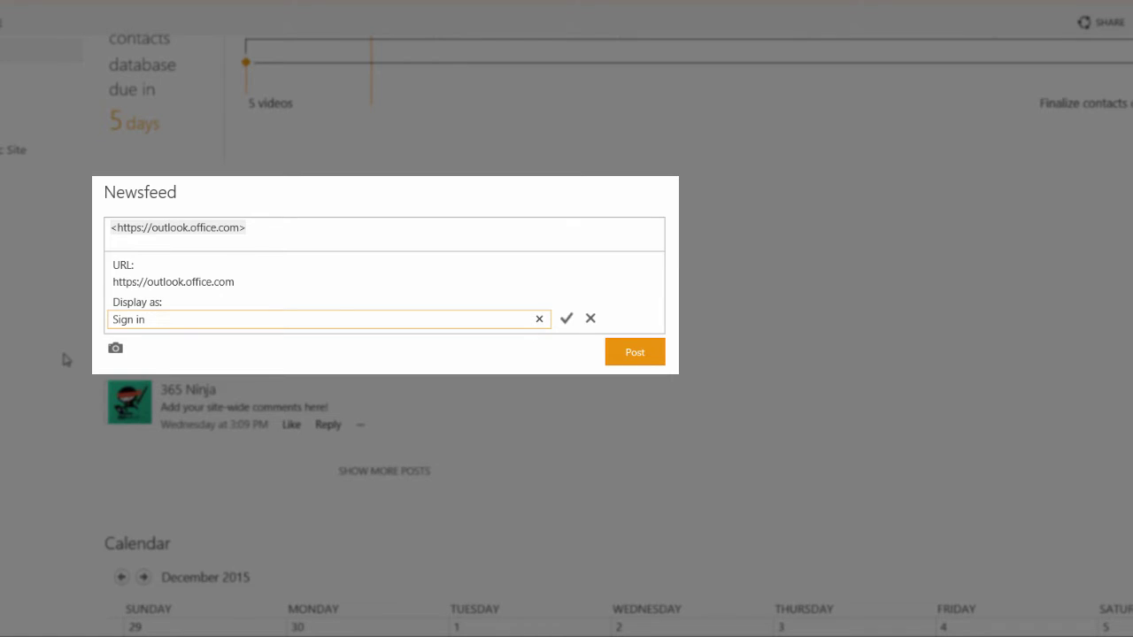
left_click(565, 320)
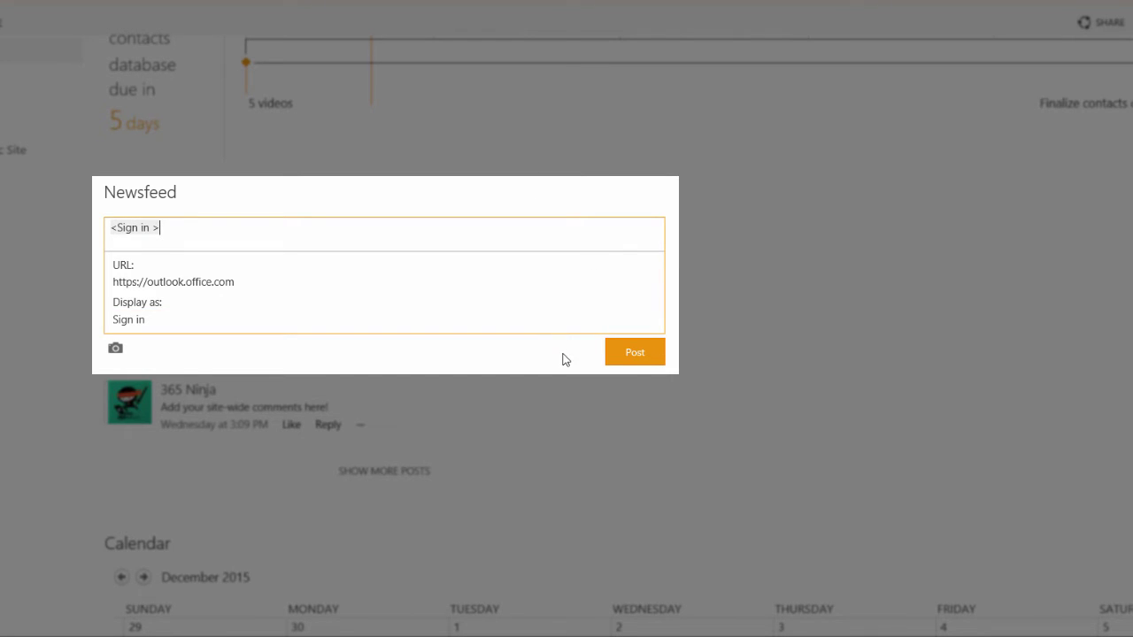
left_click(611, 347)
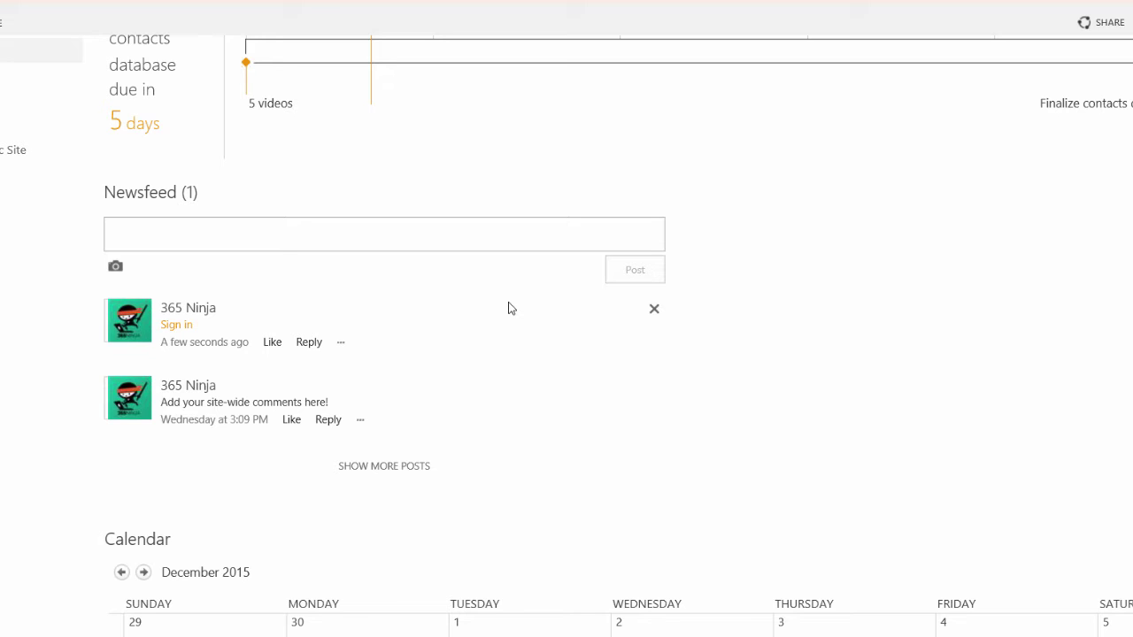
left_click(550, 237)
type("@")
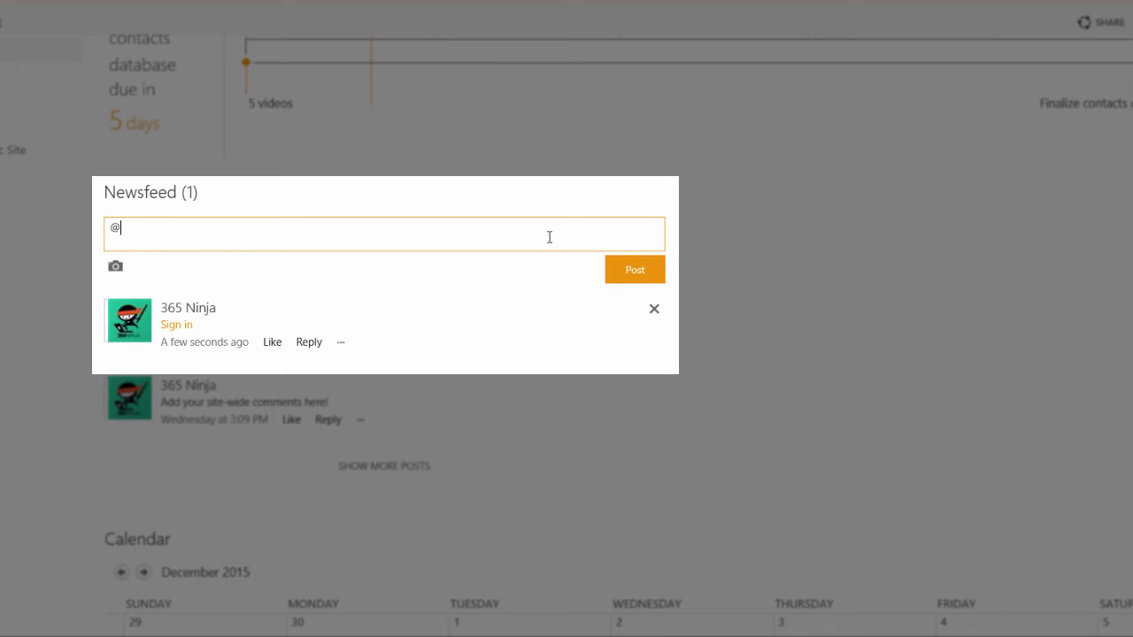
type("ra")
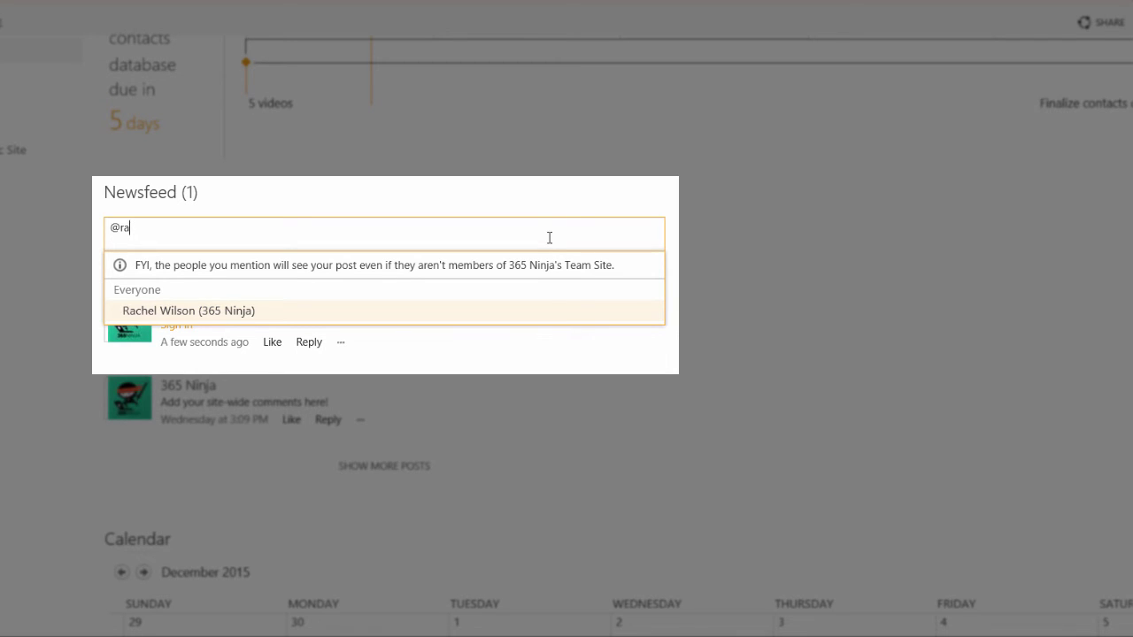
left_click(537, 314)
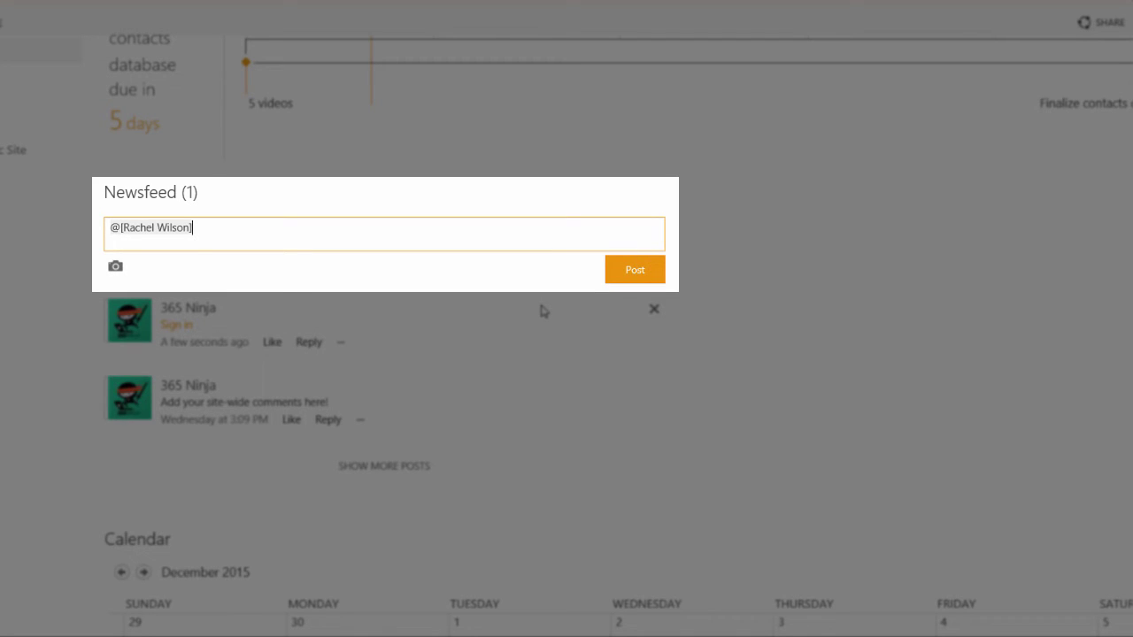
left_click(635, 270)
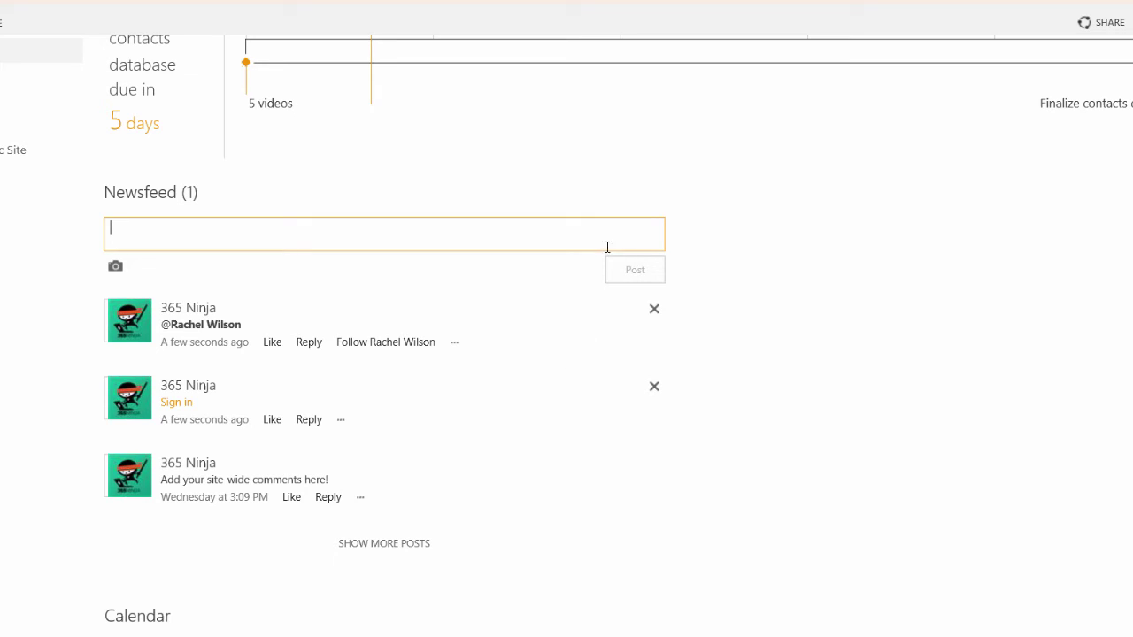
Publish a newsfeed post containing the hashtag #project
type("#")
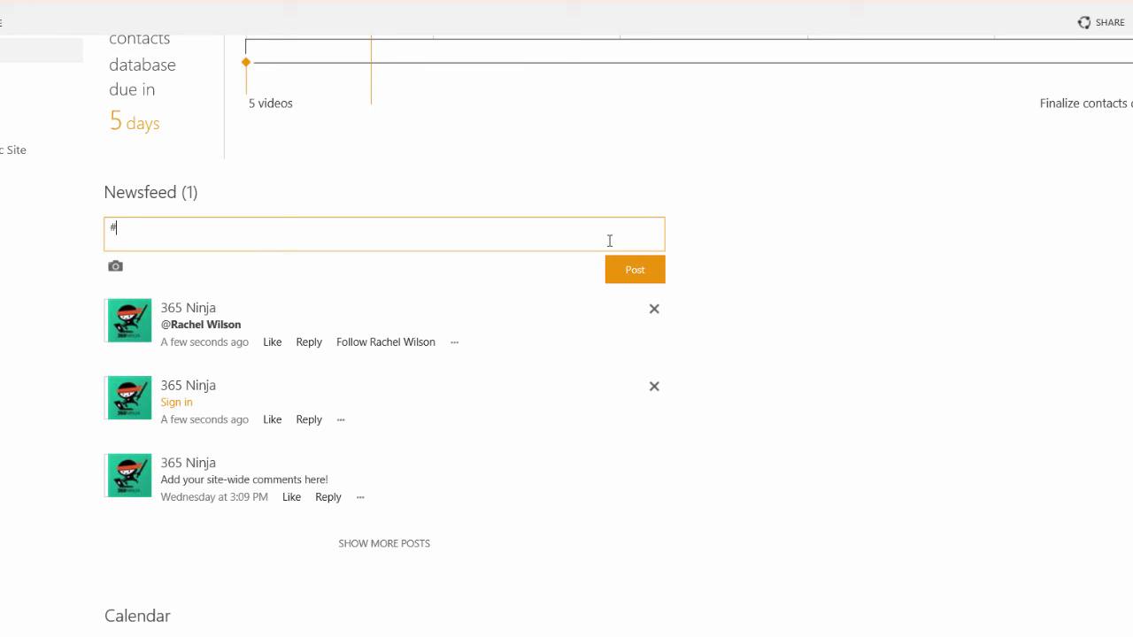
type("proje")
type("ct")
left_click(632, 273)
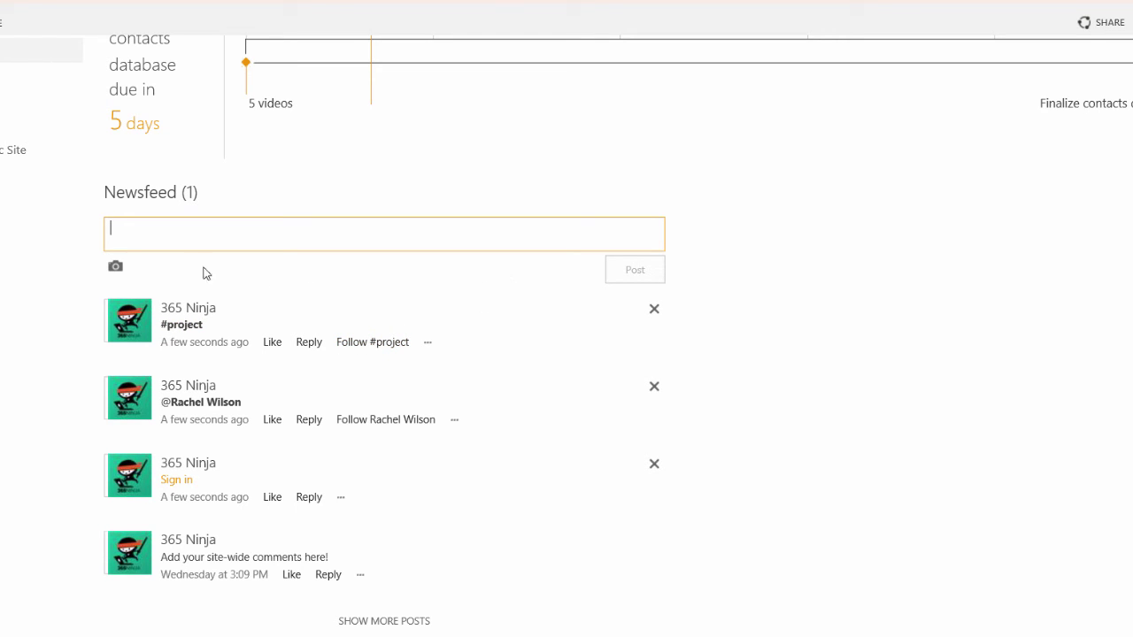
Upload the picture Collaboration-2.png from the desktop and publish it as a newsfeed post
left_click(121, 272)
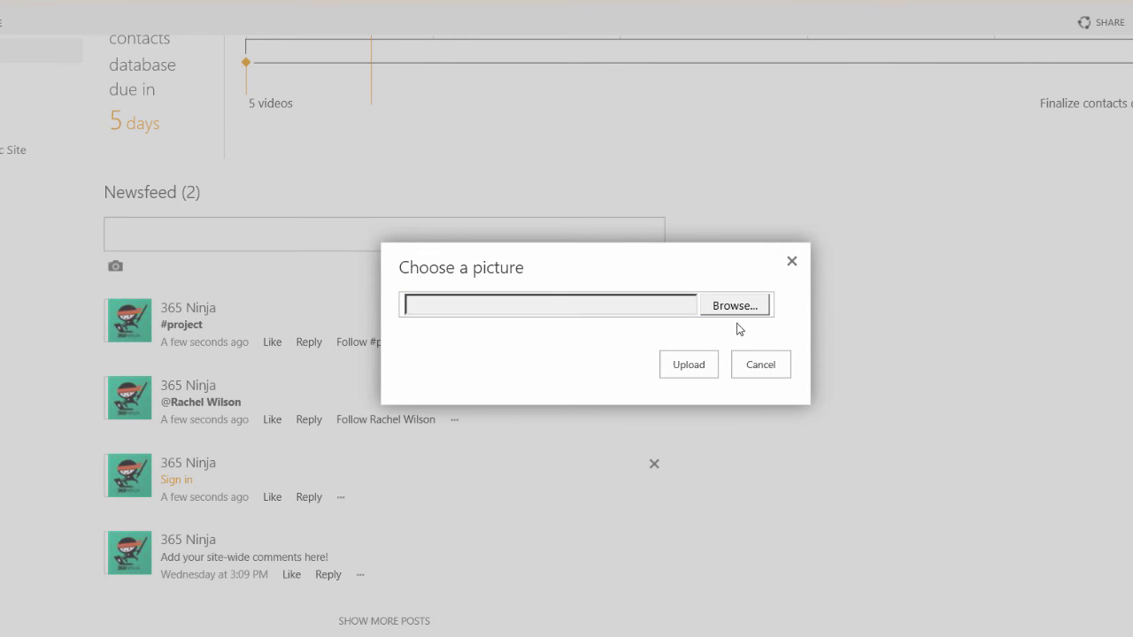
left_click(746, 310)
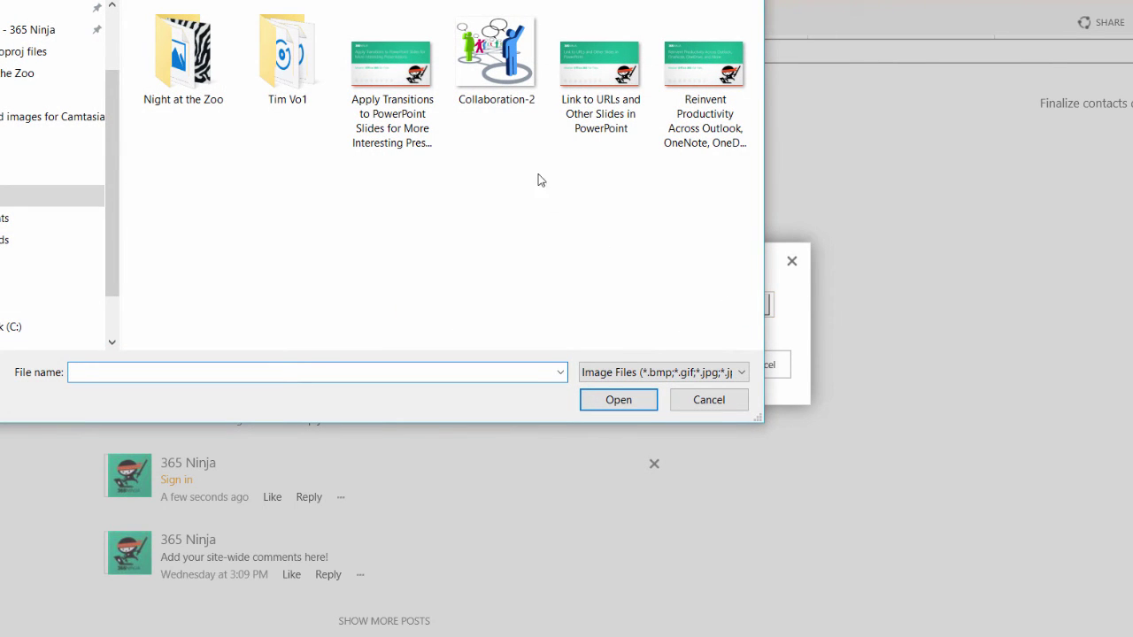
double_click(493, 62)
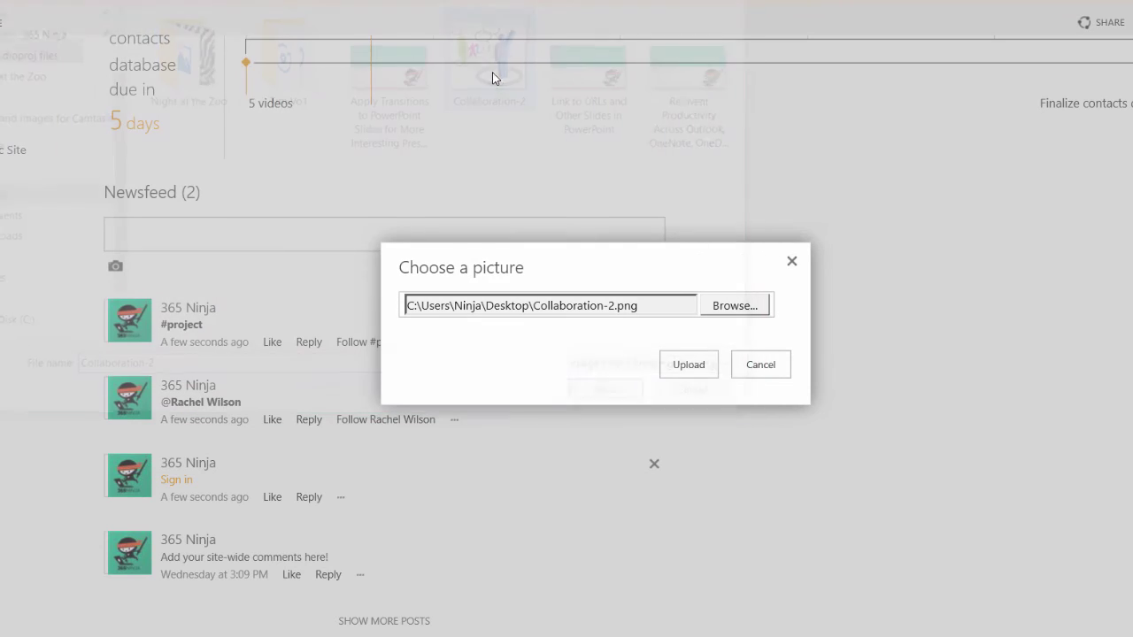
left_click(708, 374)
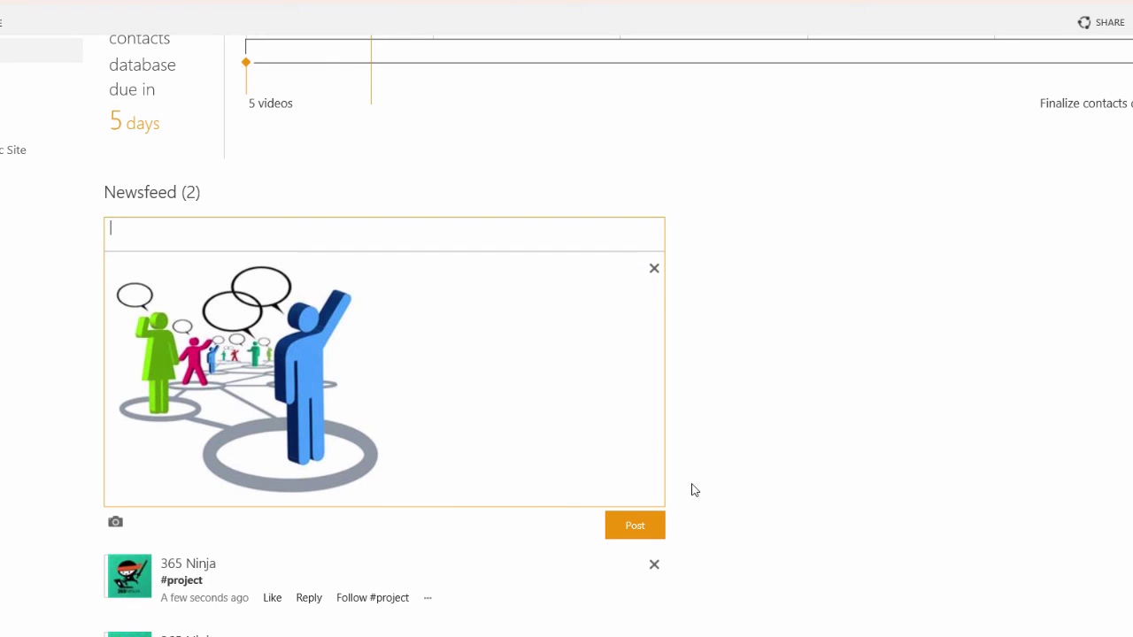
left_click(636, 526)
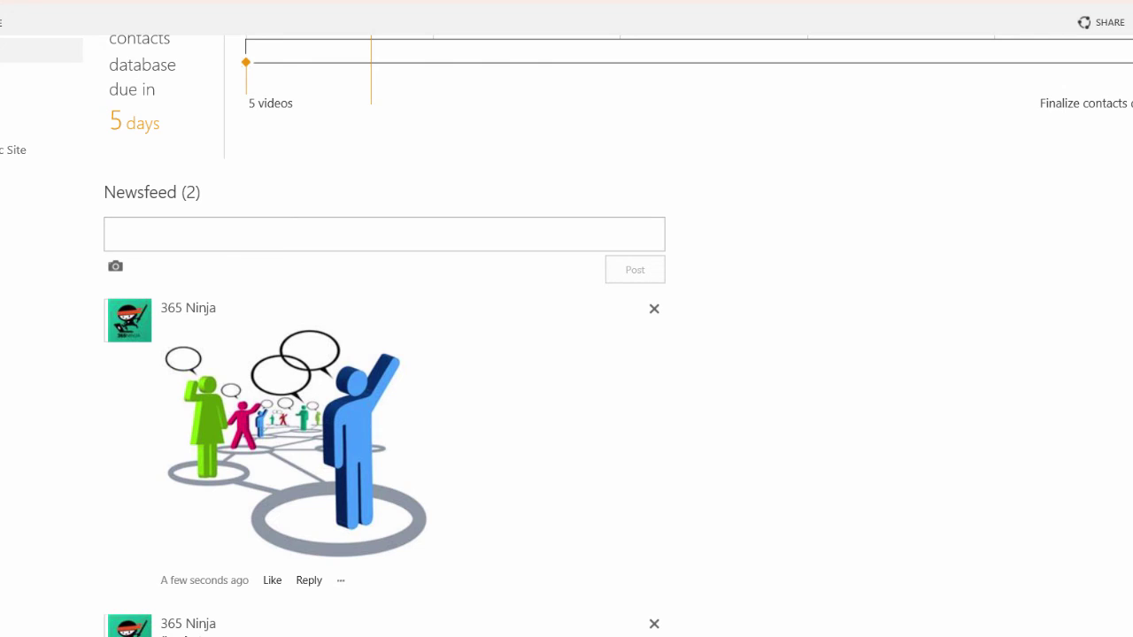
left_click(622, 230)
type("<https://www.youtube.com/watch?v=L44jhvacNrM>")
left_click(301, 320)
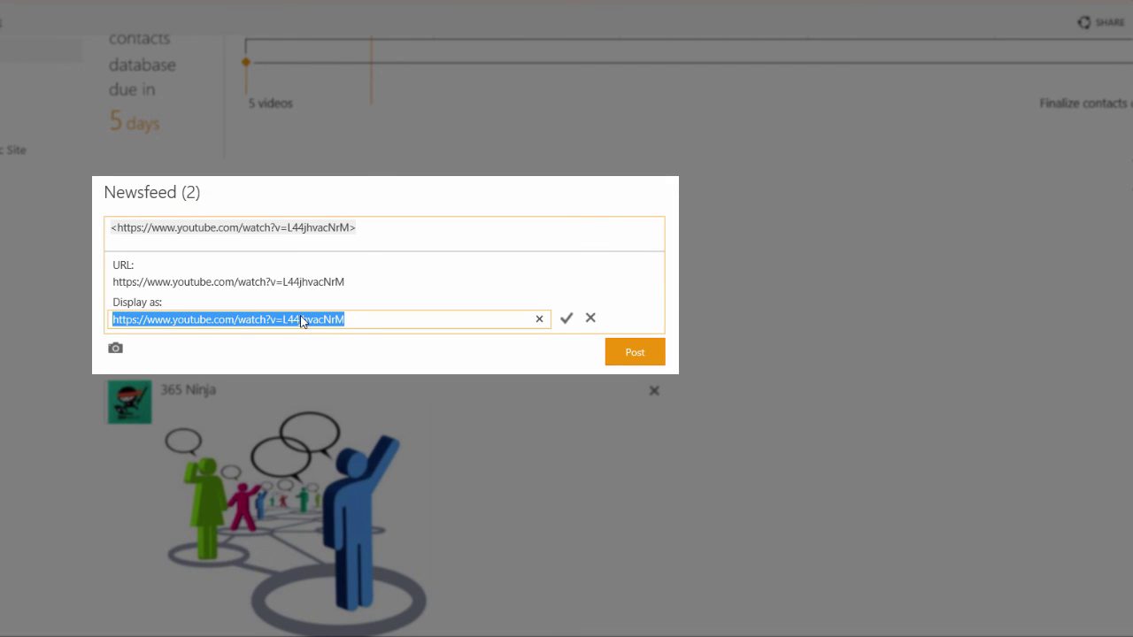
type("Video")
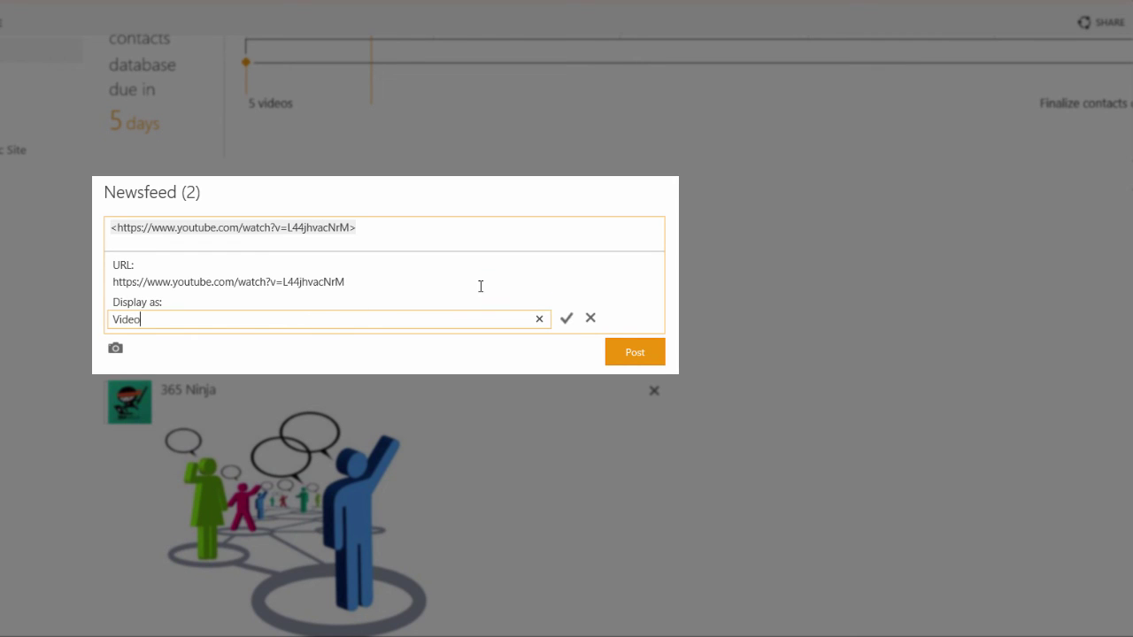
left_click(622, 356)
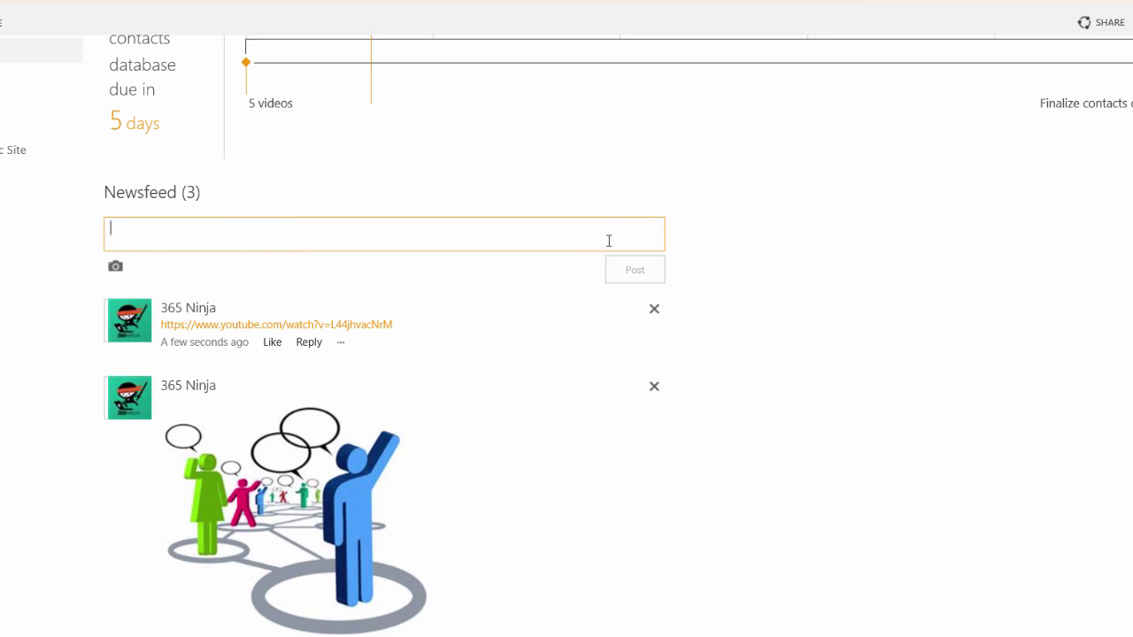
type("<https://www.youtube.com/watch?v=L44jhvacNrM>")
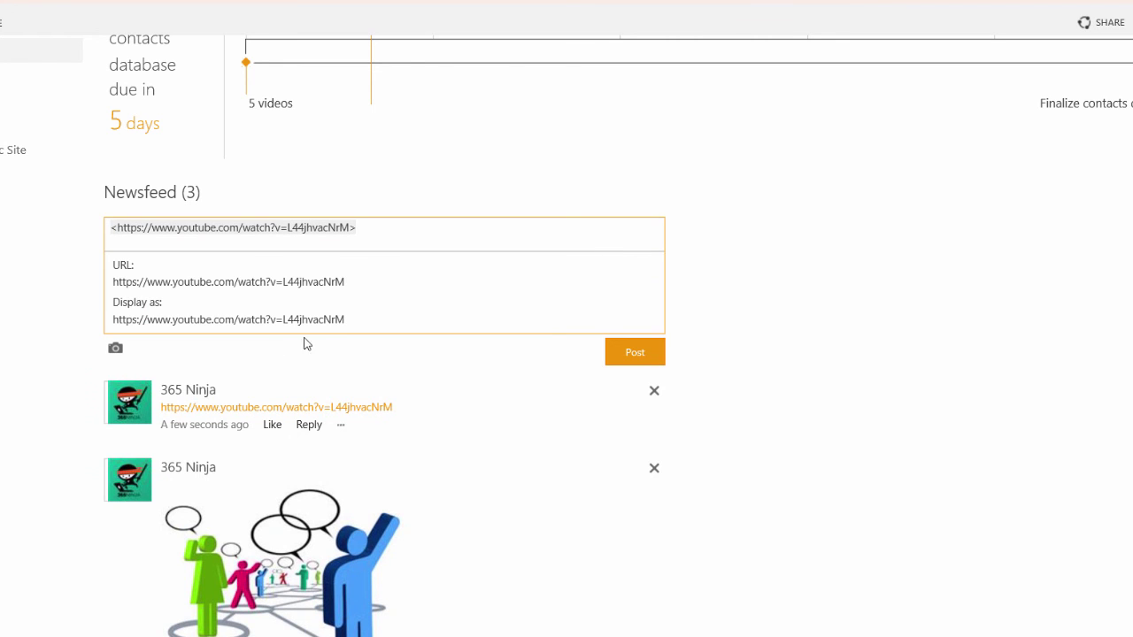
left_click(275, 320)
key("ctrl+a")
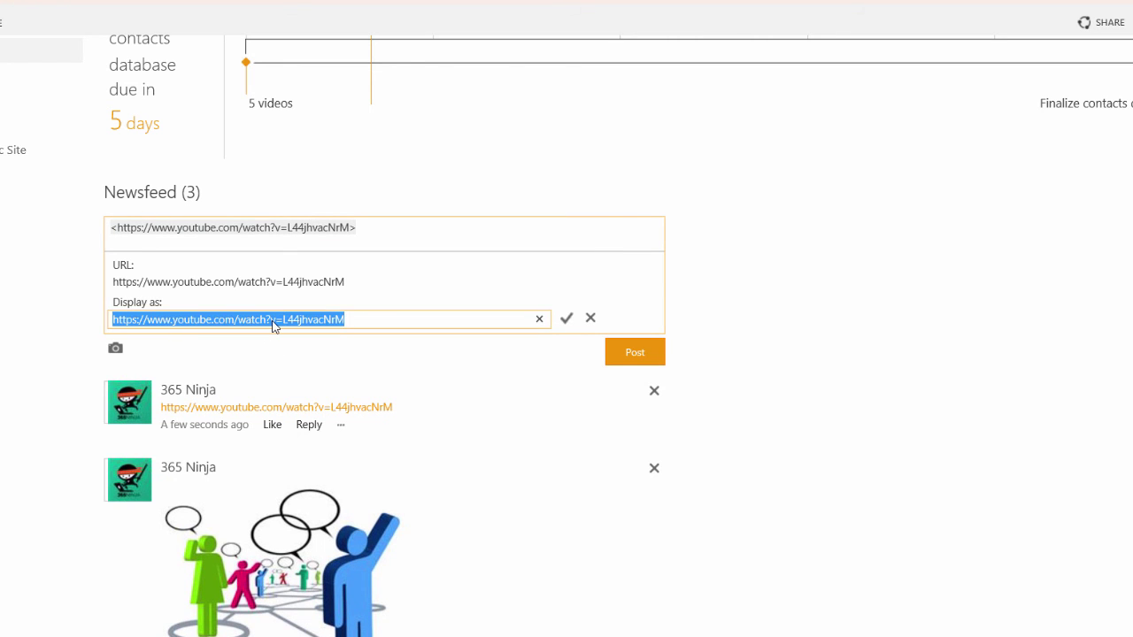
type("video")
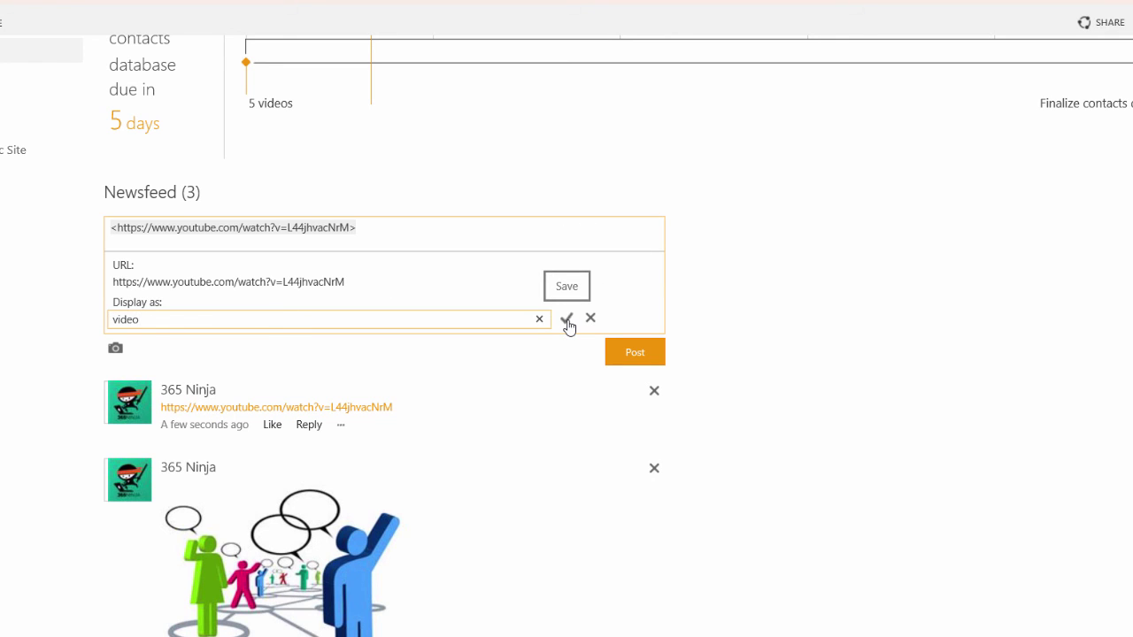
left_click(568, 320)
left_click(618, 347)
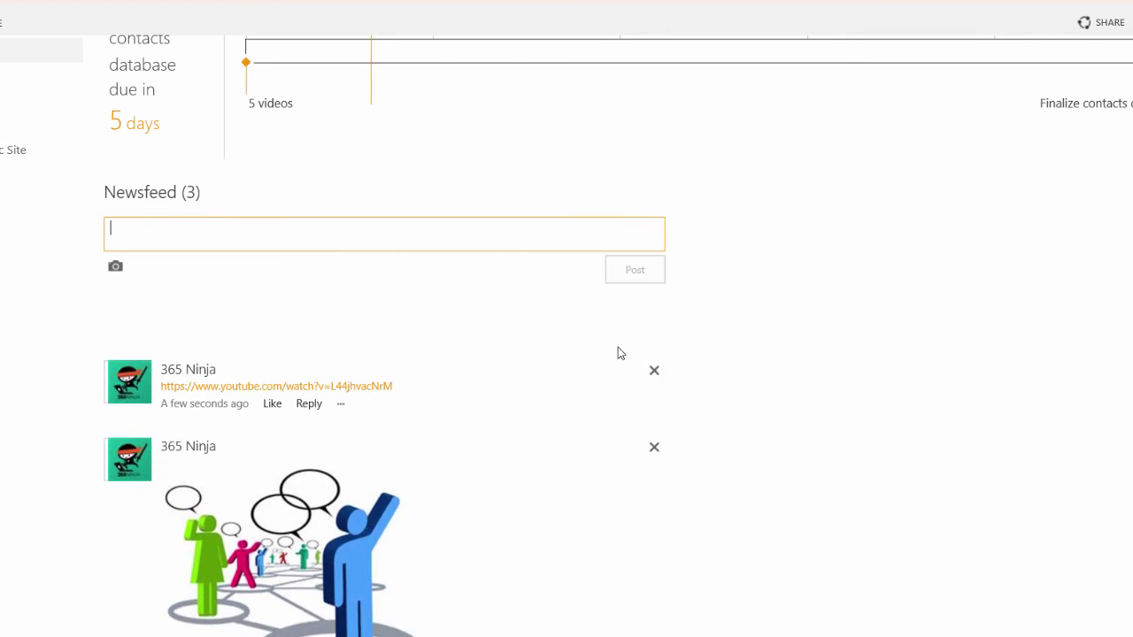
Delete the newsfeed post that displays the full YouTube URL
left_click(654, 390)
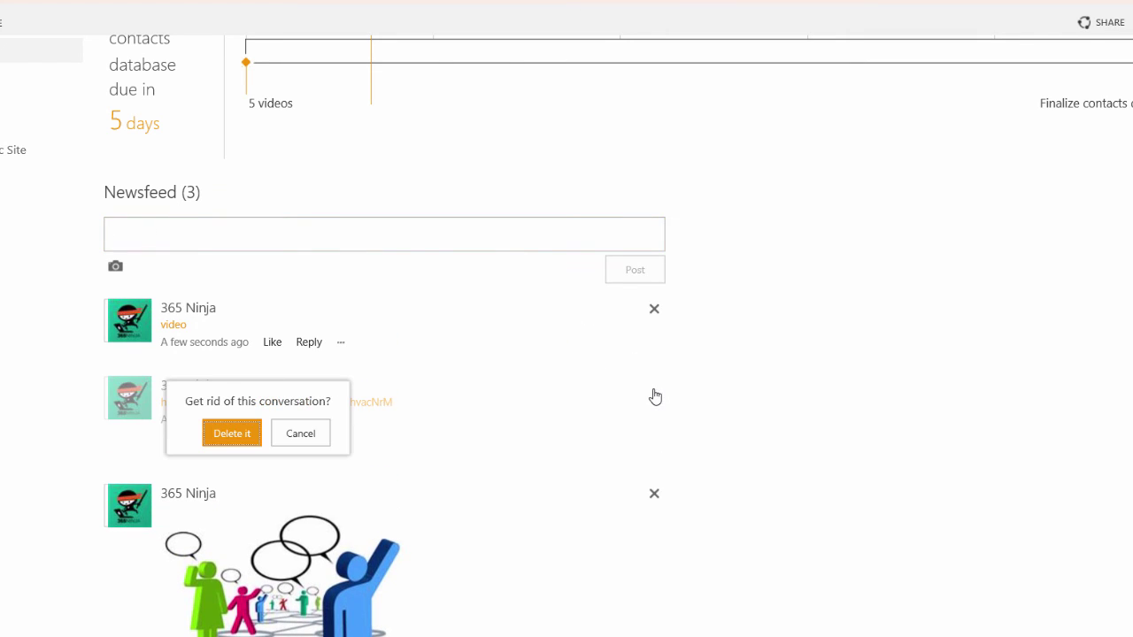
left_click(225, 433)
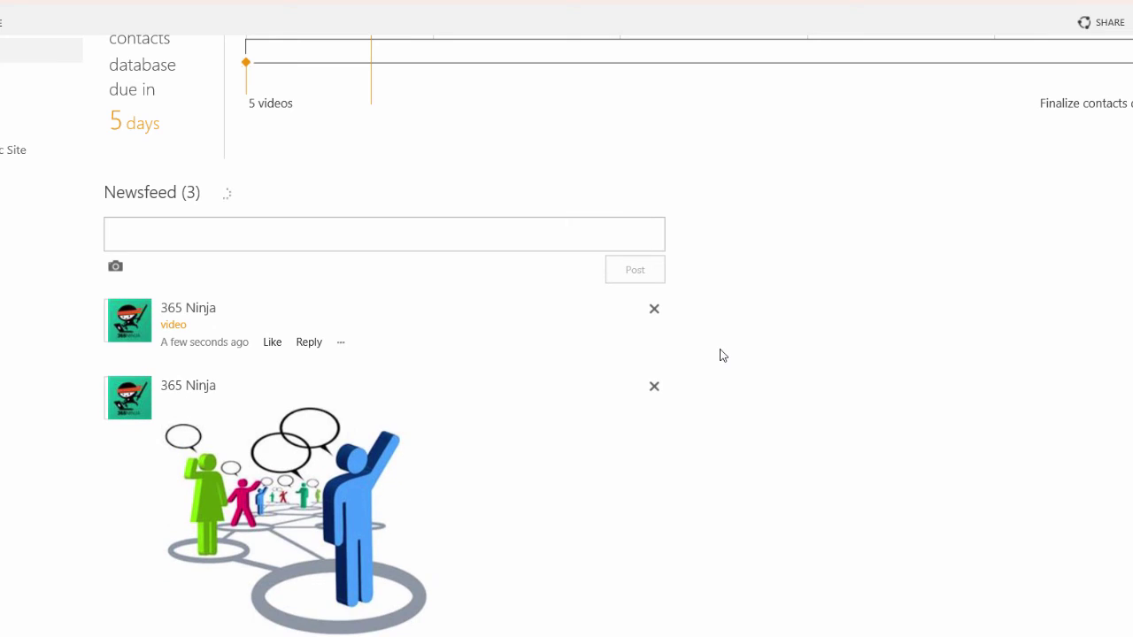